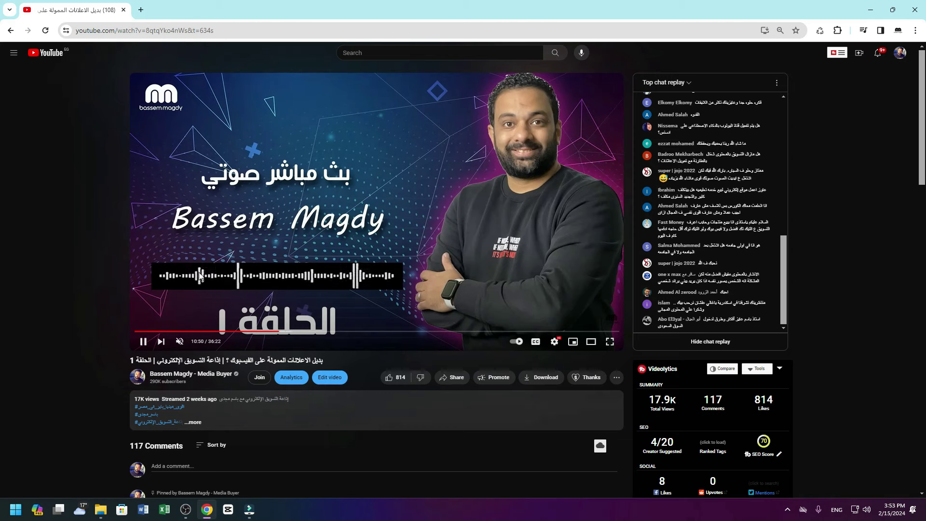
Skip forward in the YouTube live-stream replay and pause it on the audio waveform graphic
key(Right)
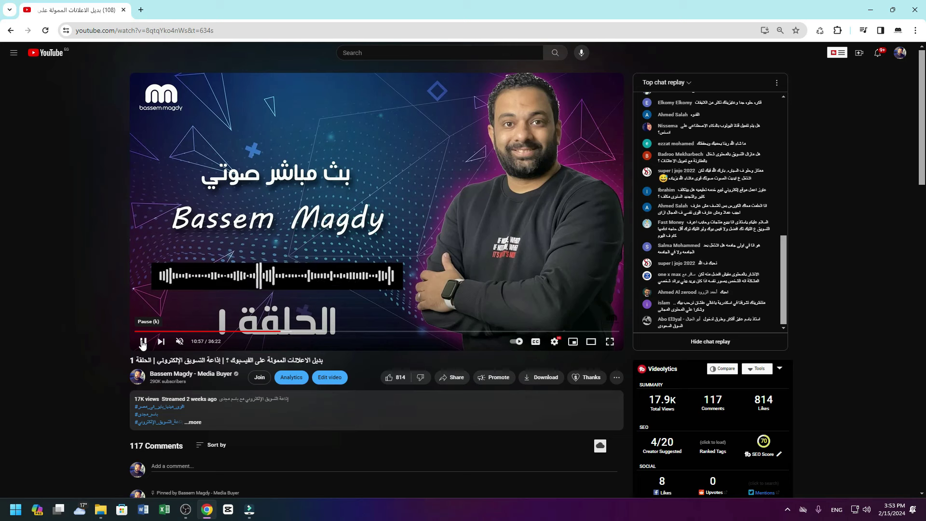
click(142, 342)
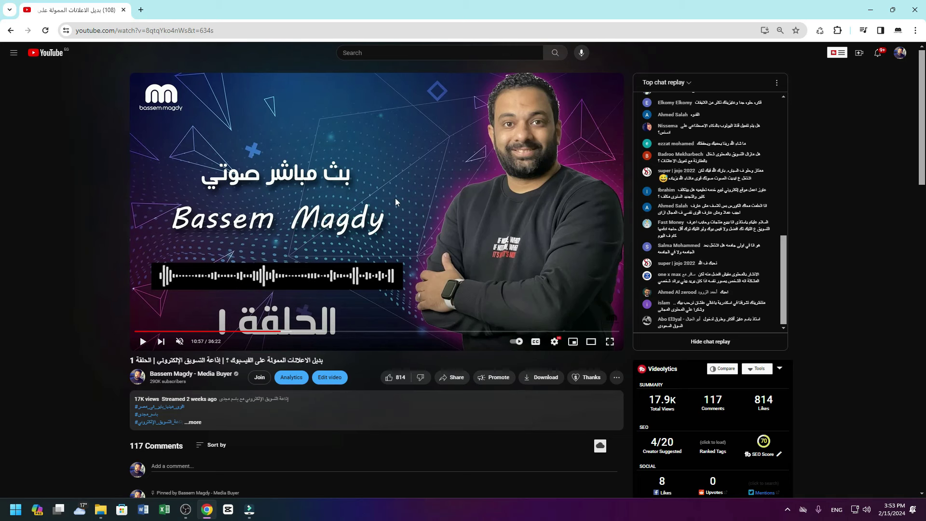
Switch to OBS and add a new visible Display Capture source to the Test scene under its default name
click(186, 509)
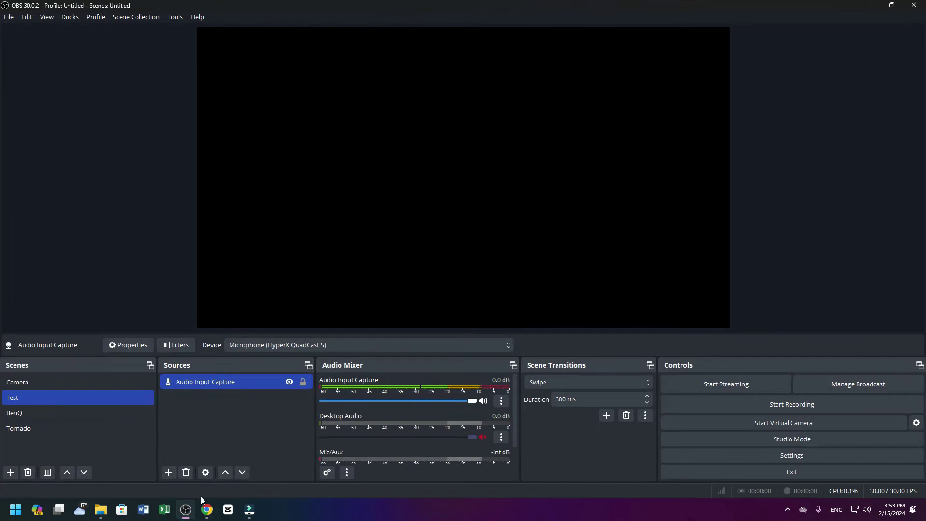
click(243, 401)
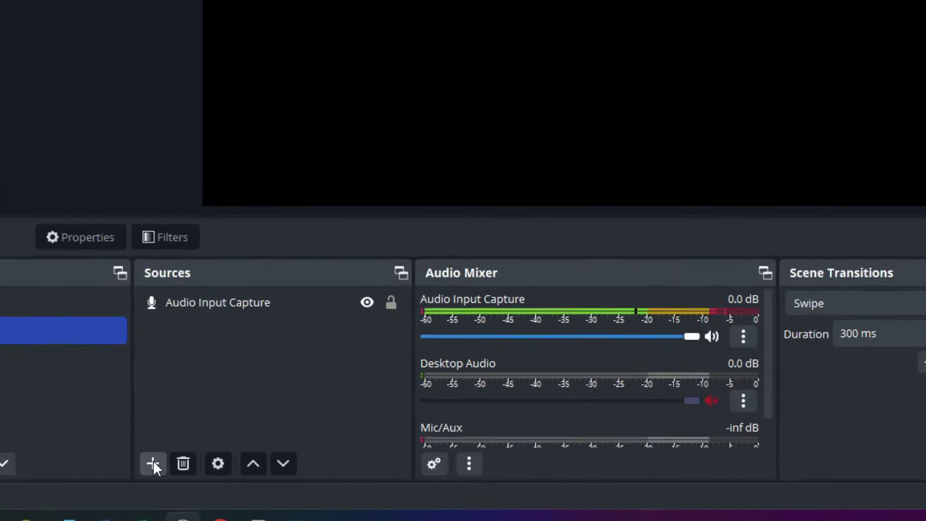
click(169, 472)
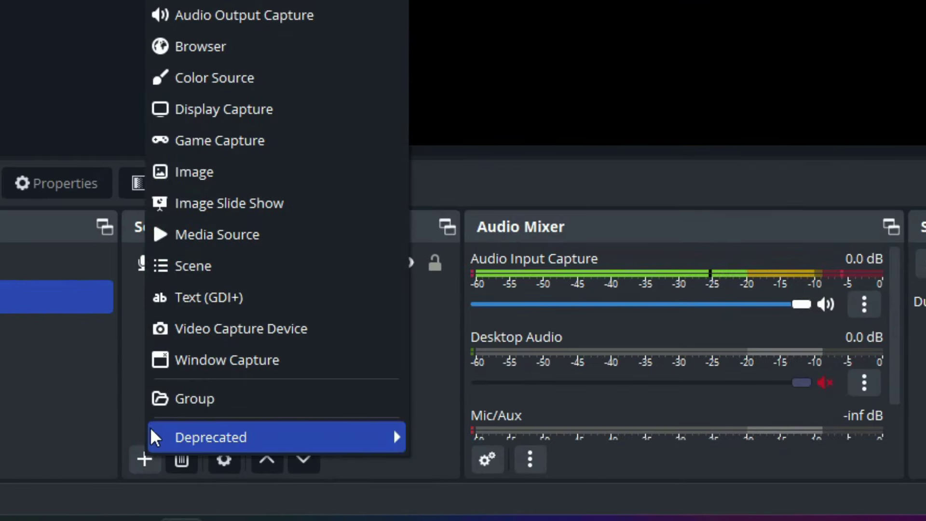
click(245, 112)
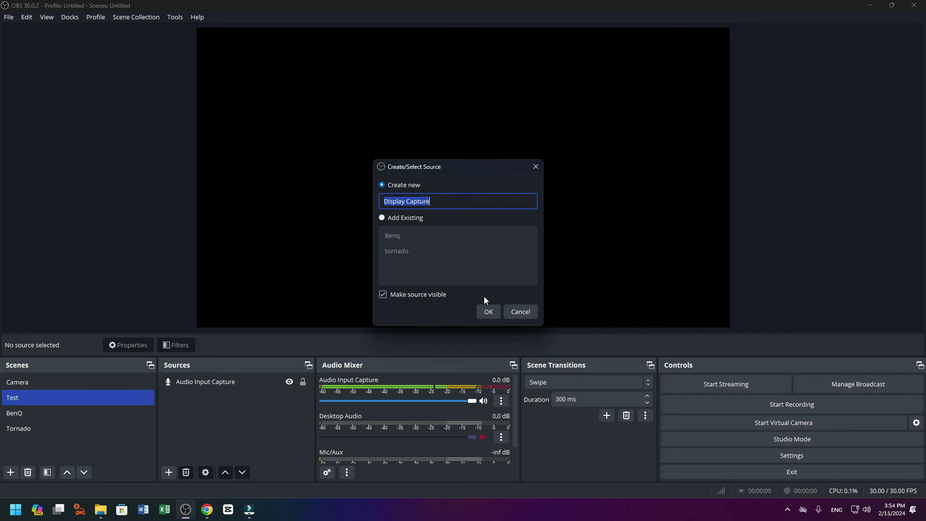
click(486, 312)
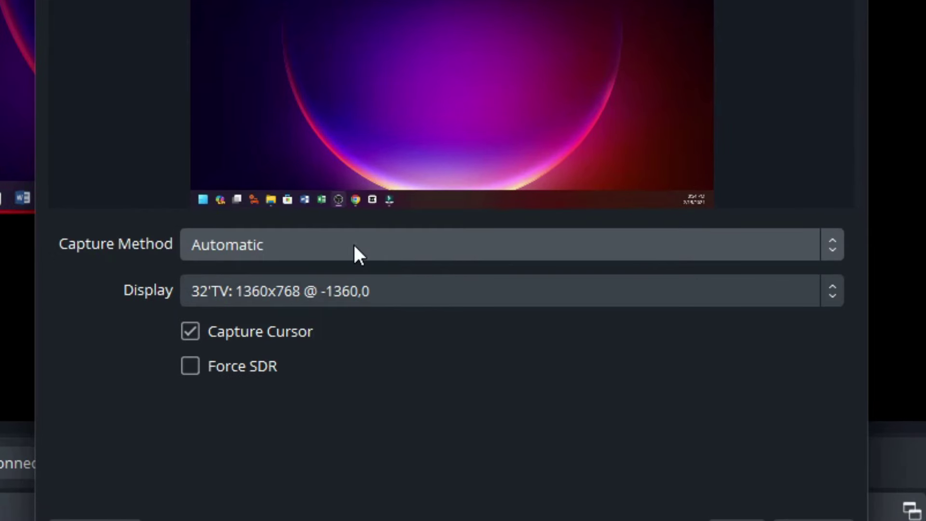
Set the captured display to 32'TV: 1360x768 and scale the capture to fill the whole canvas
click(337, 306)
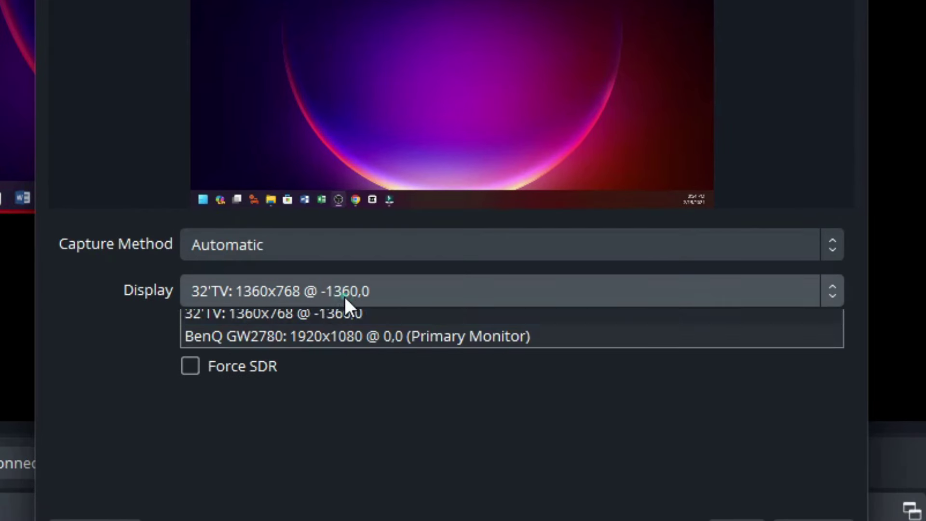
click(338, 324)
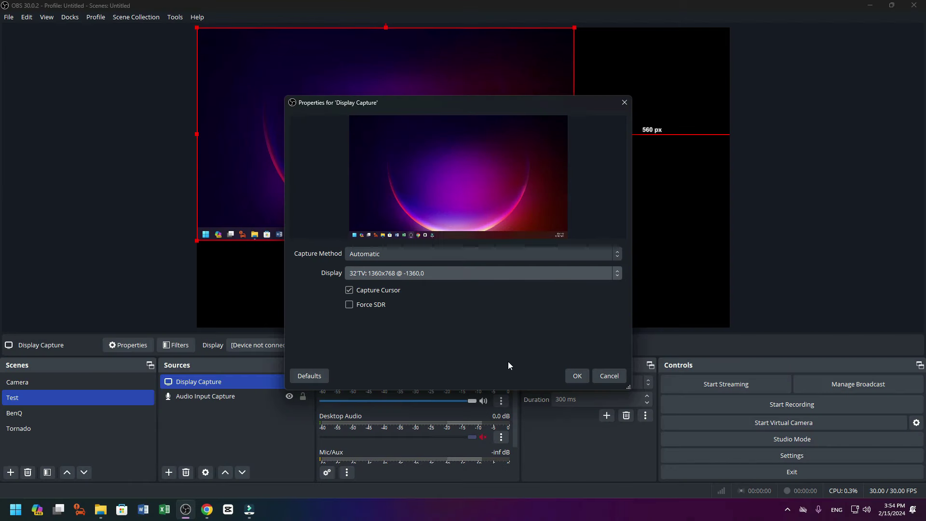
click(577, 375)
drag(574, 242, 731, 327)
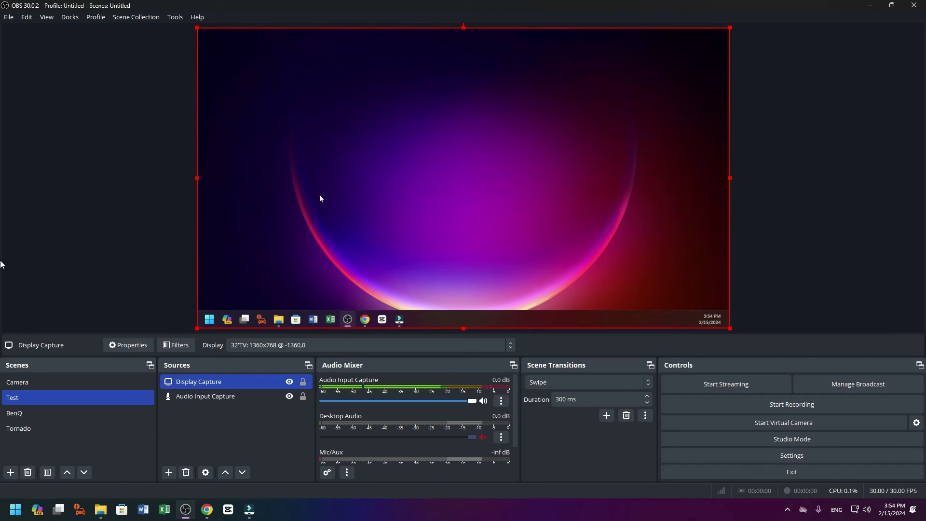
Open the video PNG image from the الحلقة 2 folder on the captured display
click(279, 319)
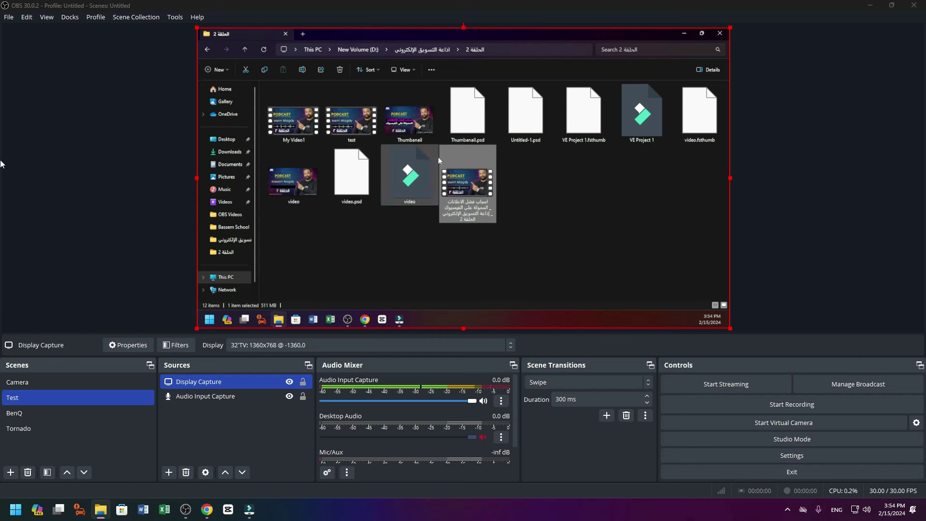
ctrl+click(198, 396)
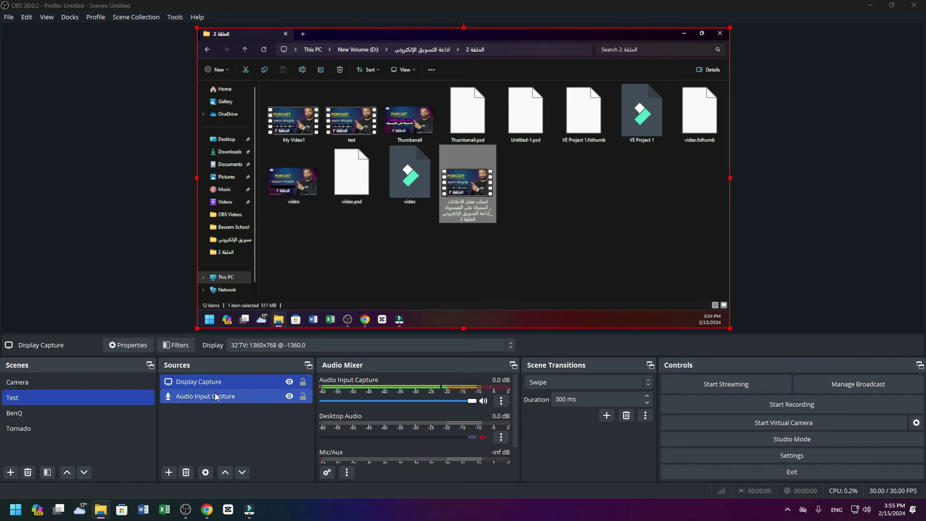
ctrl+click(177, 394)
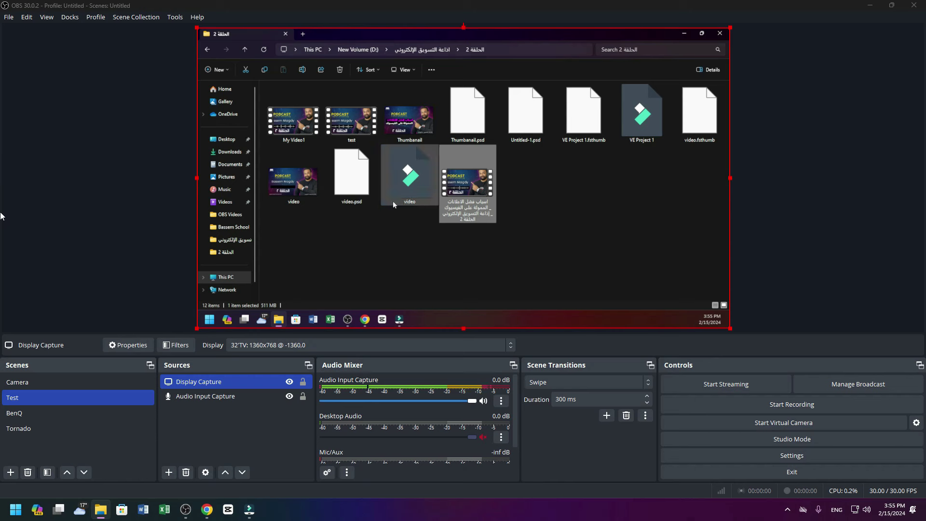
click(291, 189)
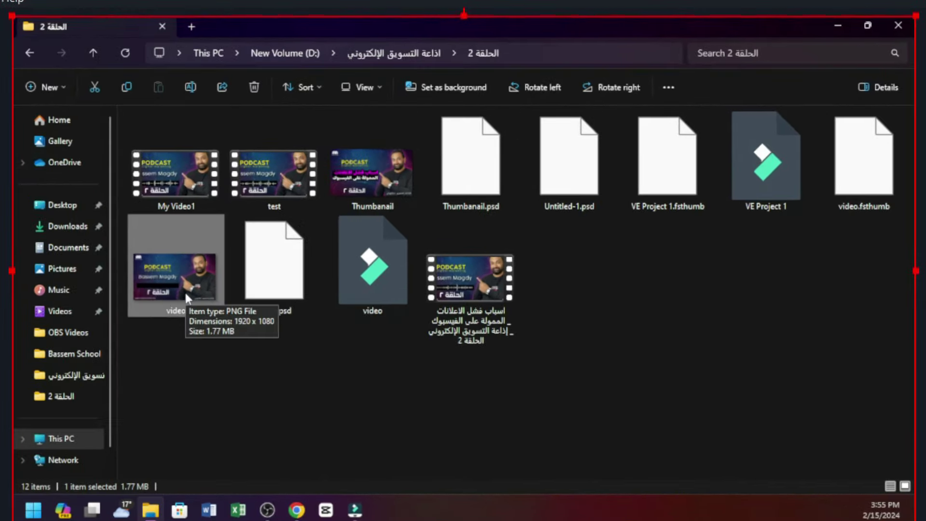
double_click(184, 290)
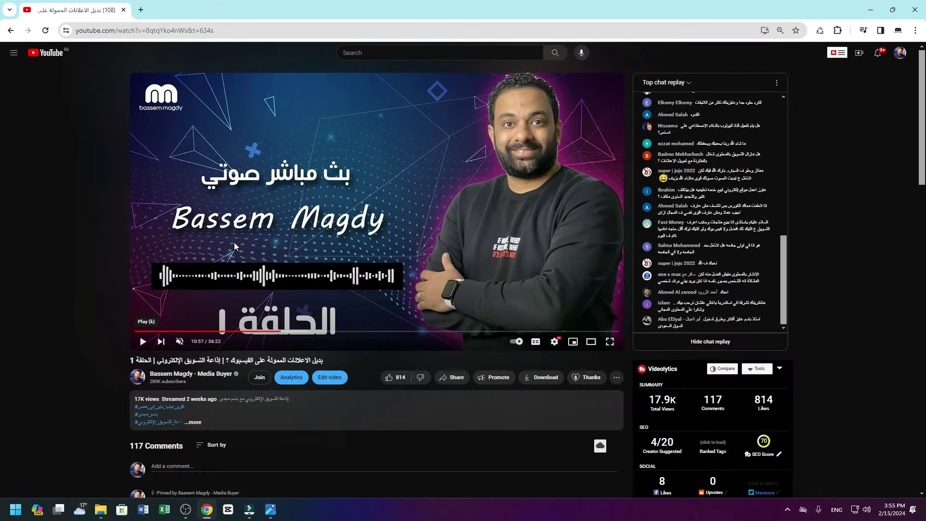
Play a few seconds of the YouTube replay to compare its waveform, and close the previewed video.png image
click(143, 341)
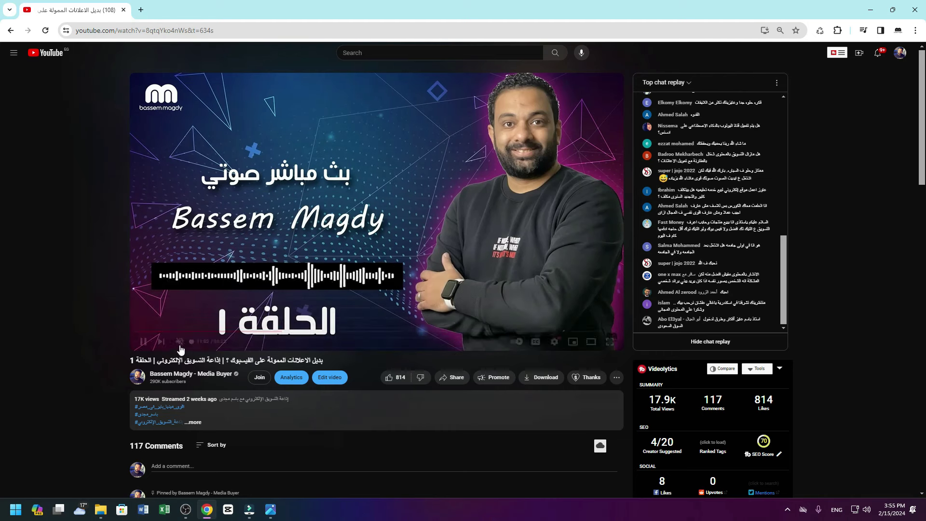
click(144, 342)
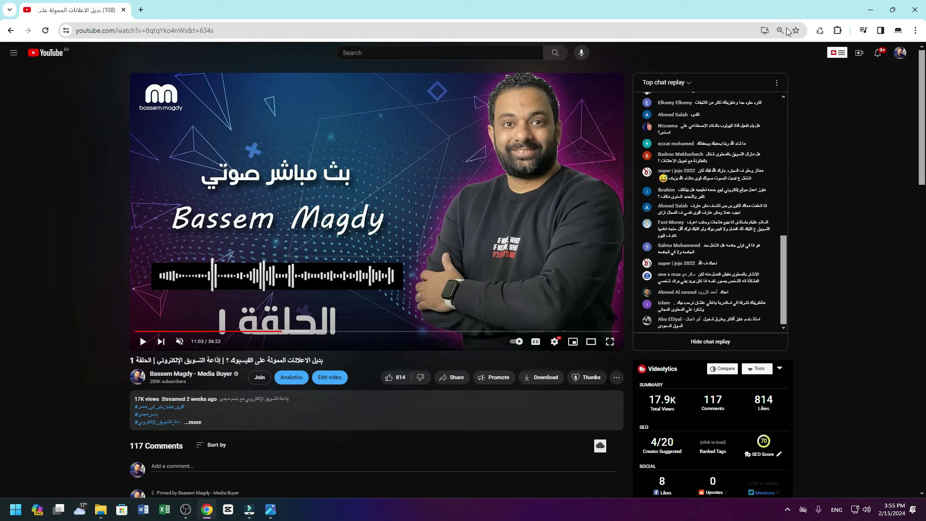
key(alt+Tab)
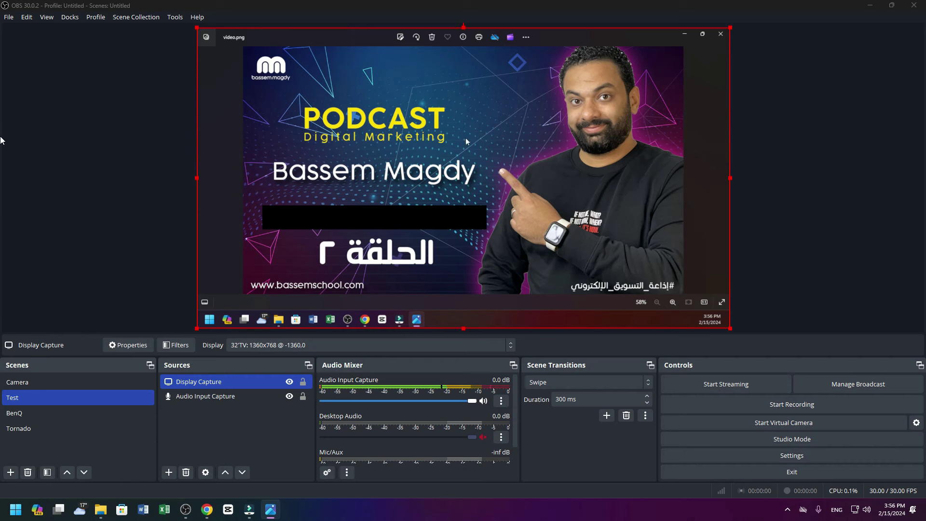
click(720, 34)
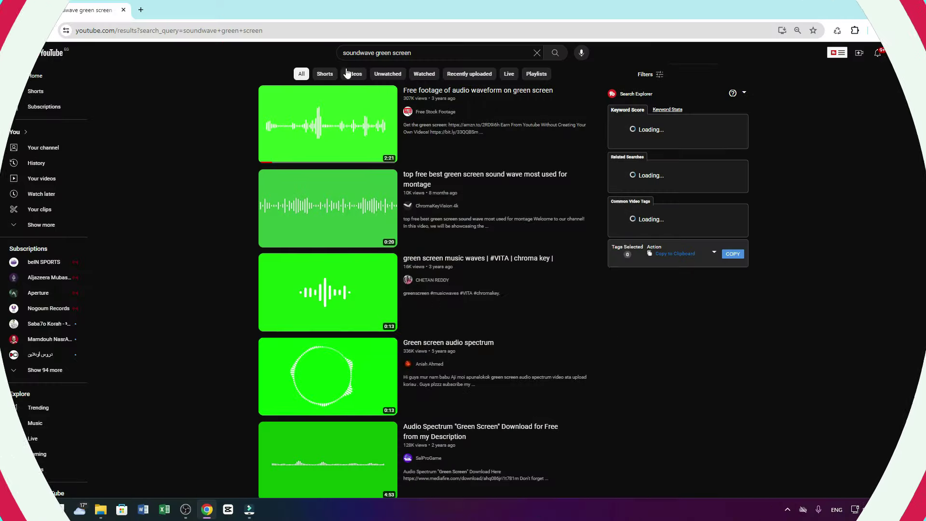
Browse the YouTube results for "soundwave green screen" and preview the downloaded audio waveform footage in Media Player
drag(429, 52, 351, 52)
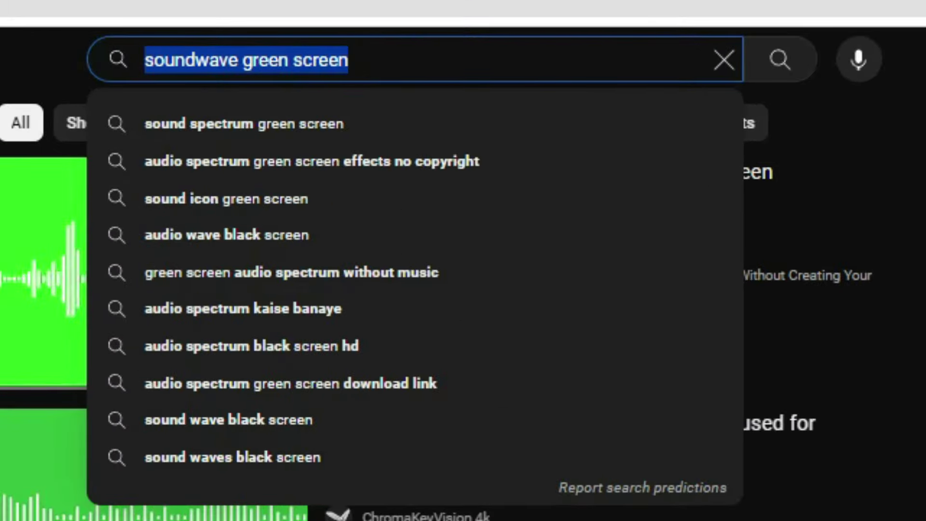
click(309, 148)
scroll(345, 219, down, 7)
scroll(345, 218, up, 7)
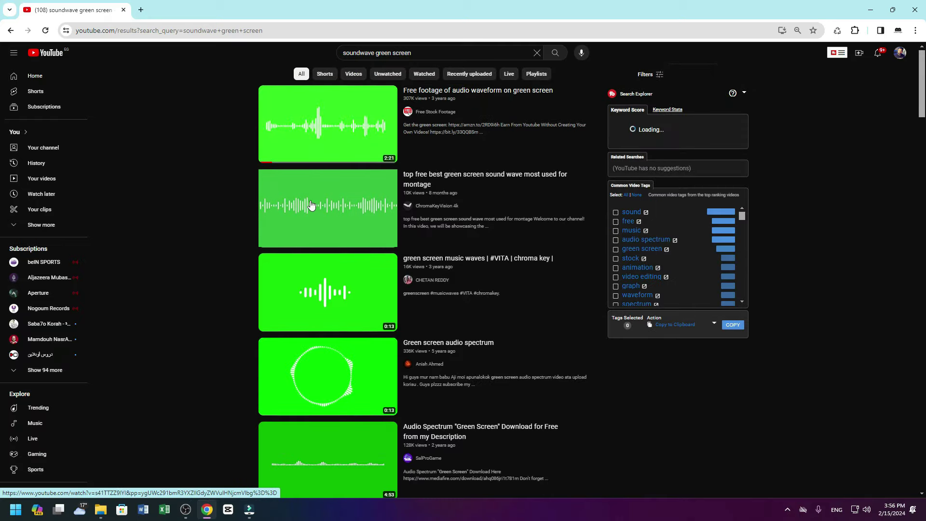
mouse_move(319, 207)
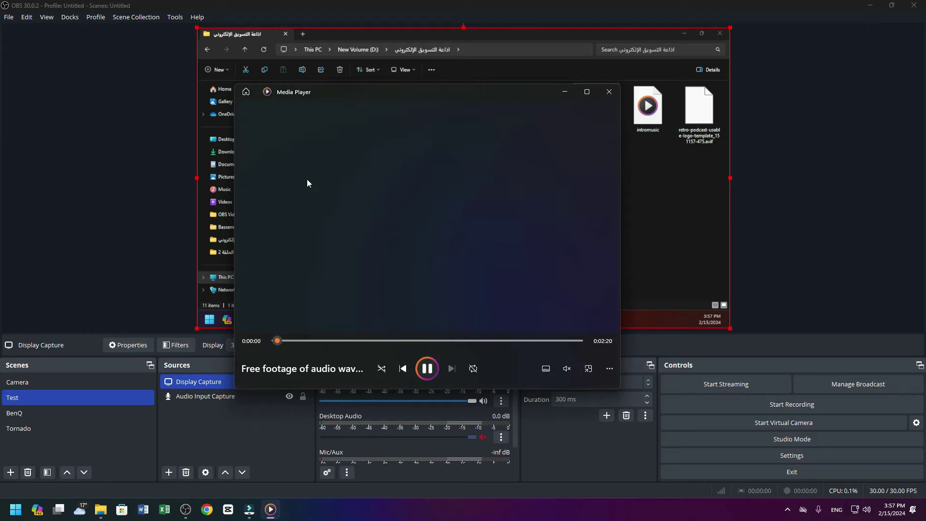
drag(279, 340, 302, 338)
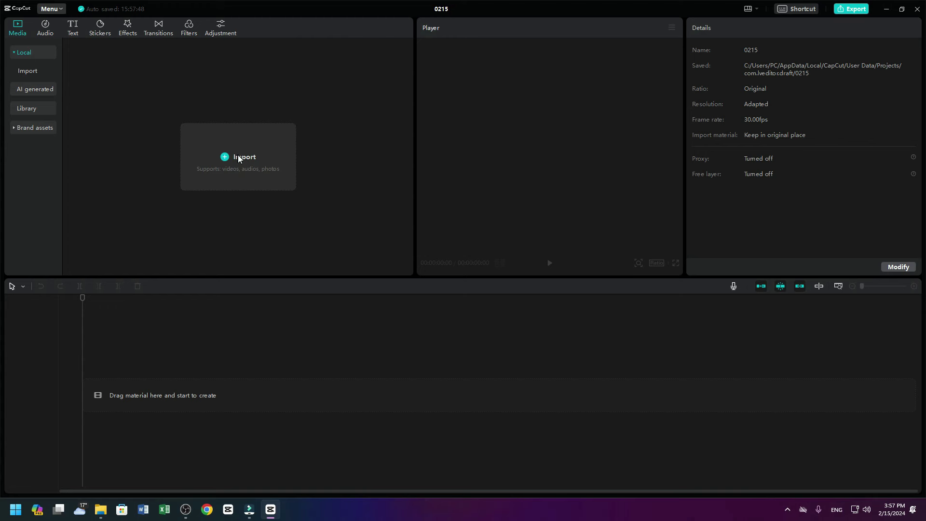
Import video.png from the الحلقة 2 folder into the CapCut project and place it at the start of the timeline
click(239, 160)
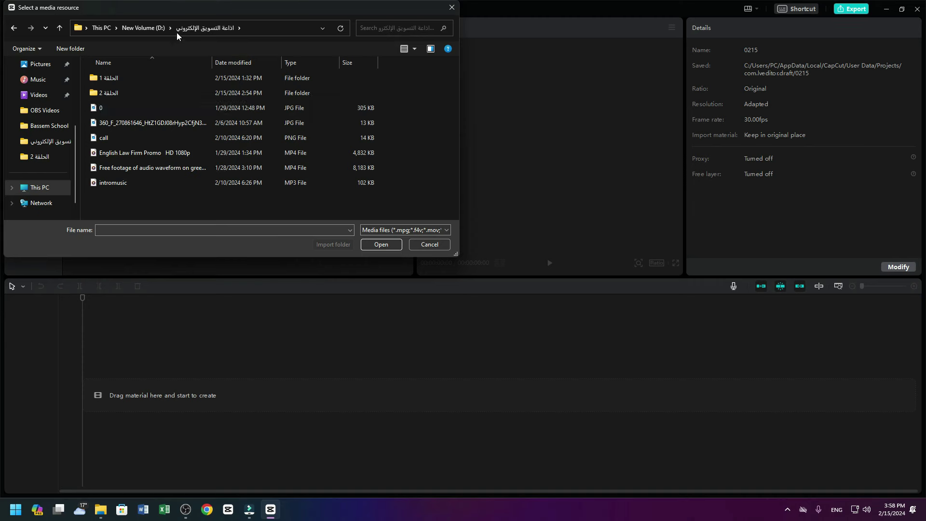
drag(190, 13, 303, 73)
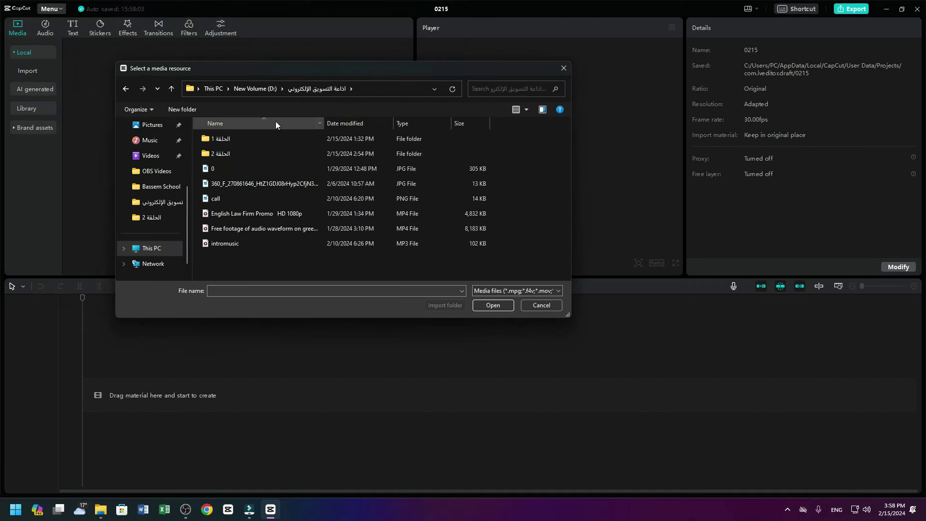
scroll(277, 161, up, 2)
scroll(277, 158, up, 2)
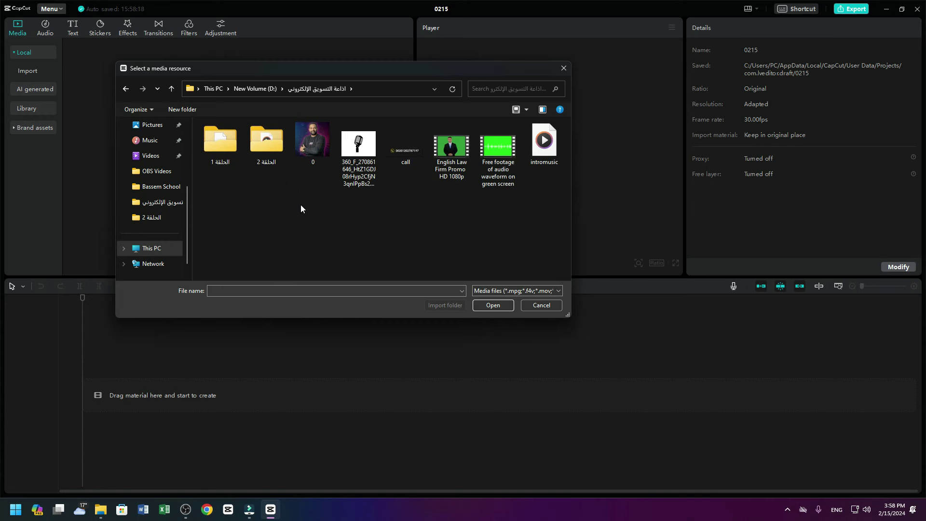
double_click(267, 141)
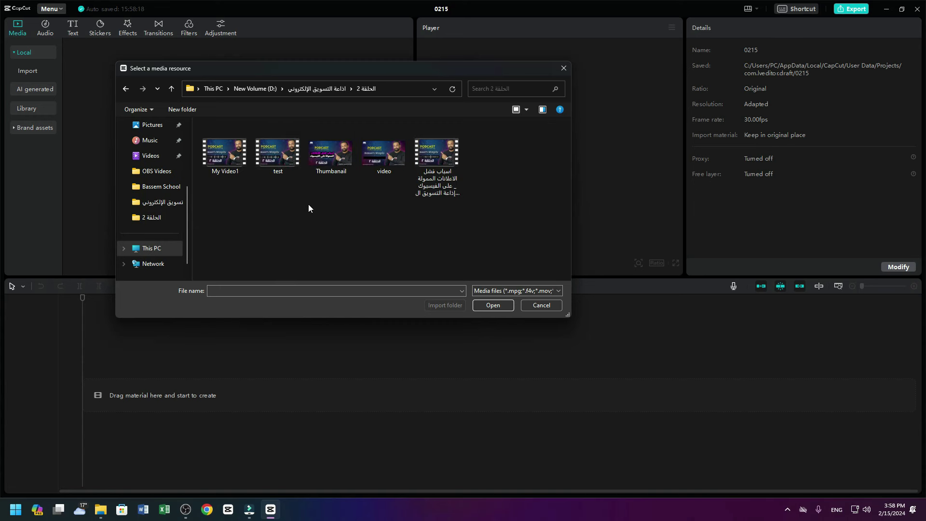
double_click(375, 158)
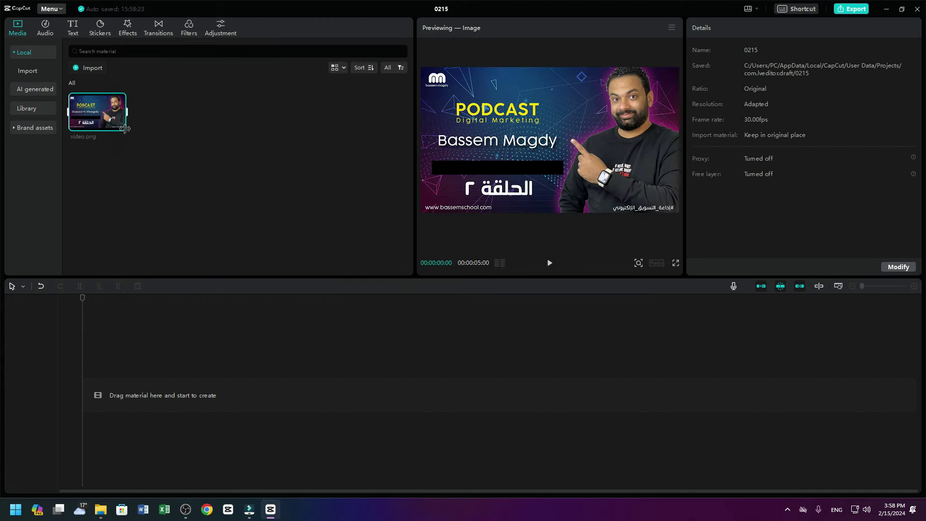
drag(107, 114, 83, 400)
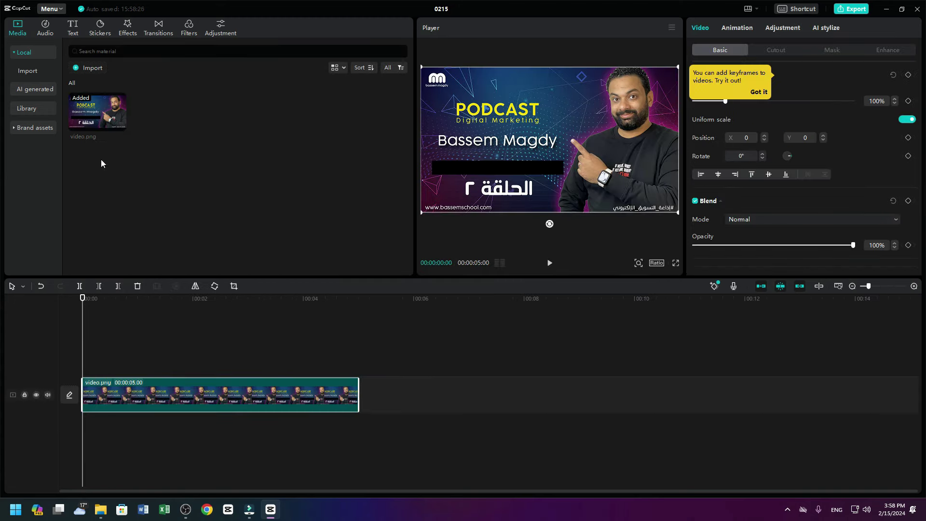
Import "Free footage of audio waveform on green screen" and place it at the timeline start on a track above video.png
key(ctrl+i)
click(302, 93)
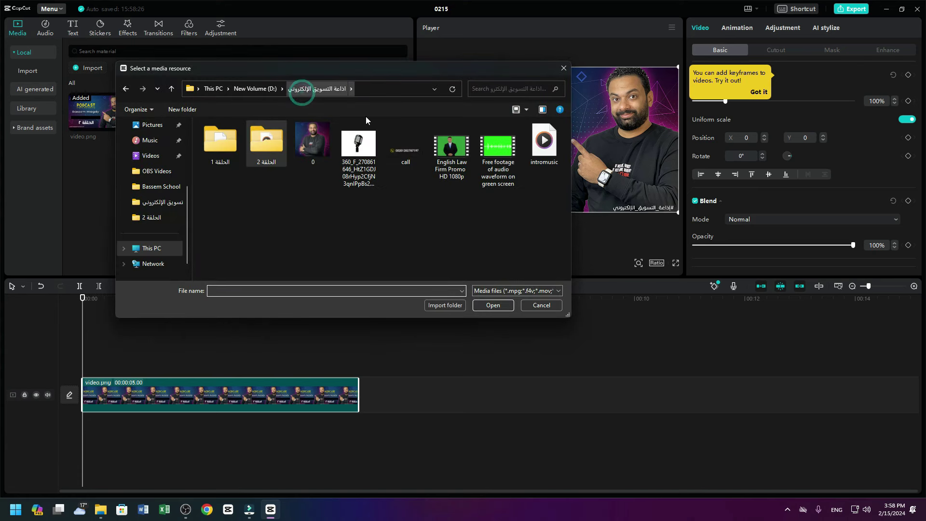
drag(498, 150, 135, 195)
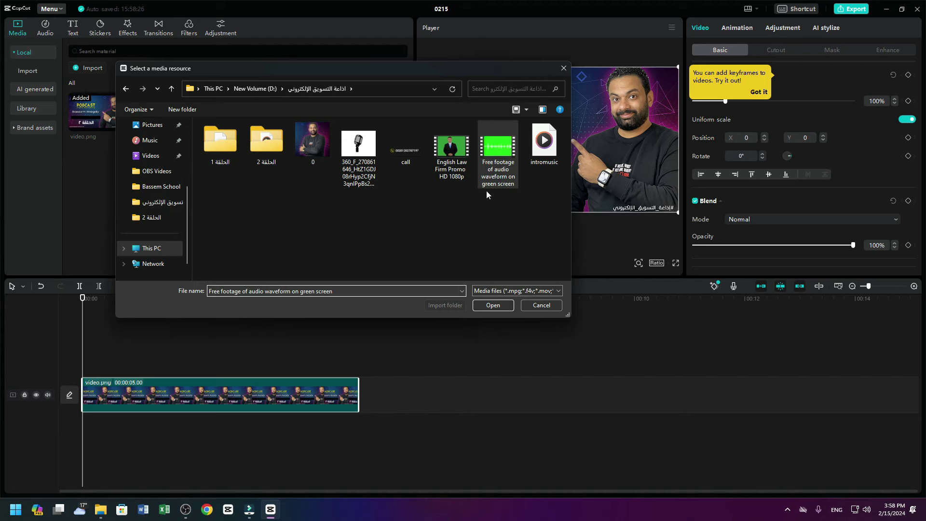
double_click(494, 159)
drag(179, 123, 82, 366)
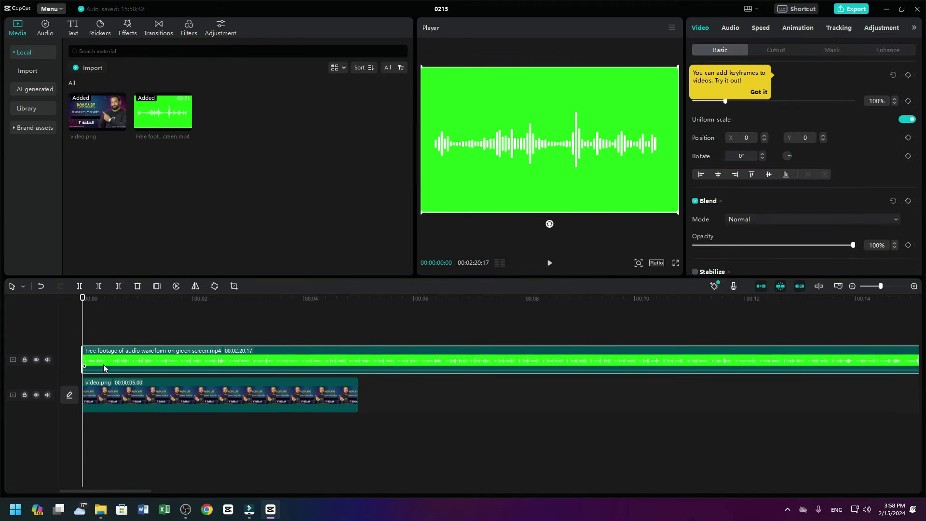
Turn on Chroma key for the waveform clip and pick its green background as the key color
click(776, 49)
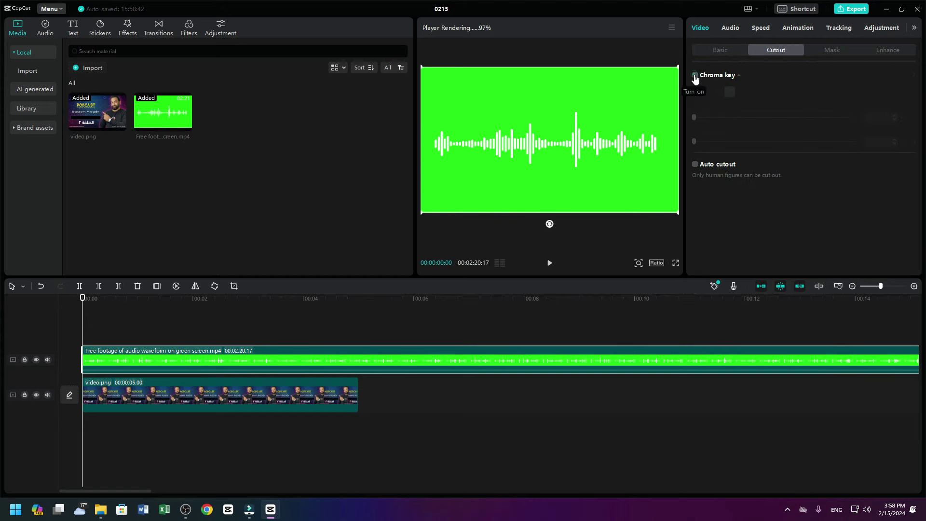
click(695, 75)
click(728, 91)
click(615, 102)
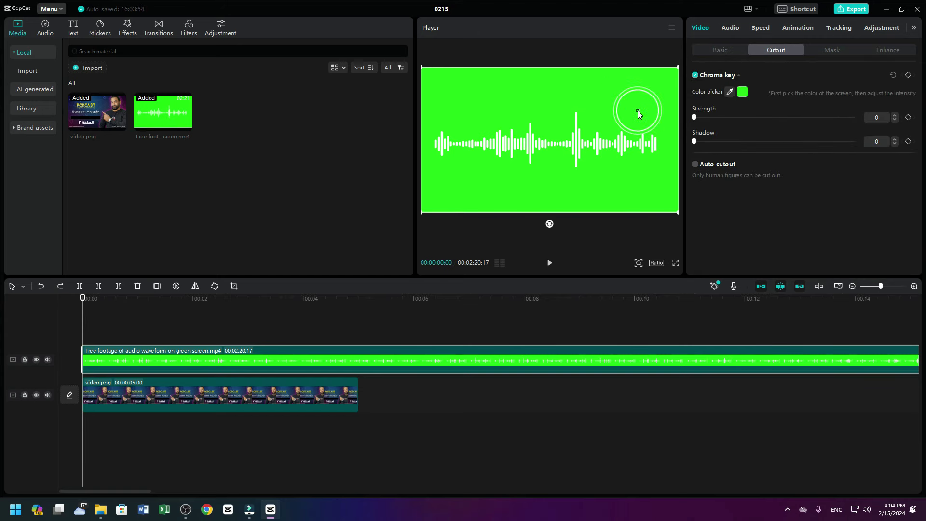
click(635, 112)
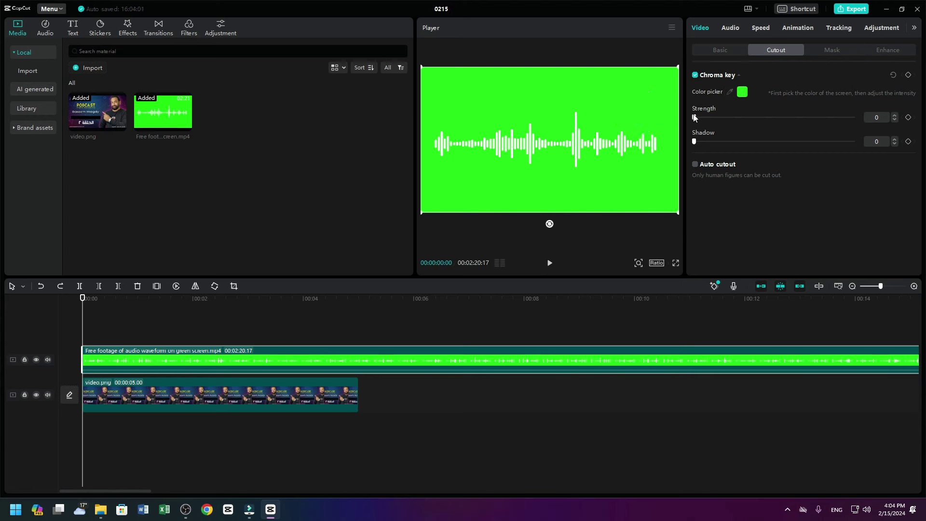
Set the waveform clip's Chroma key strength to 100, then shrink the waveform and place it over the cover's black bar
drag(695, 117, 845, 118)
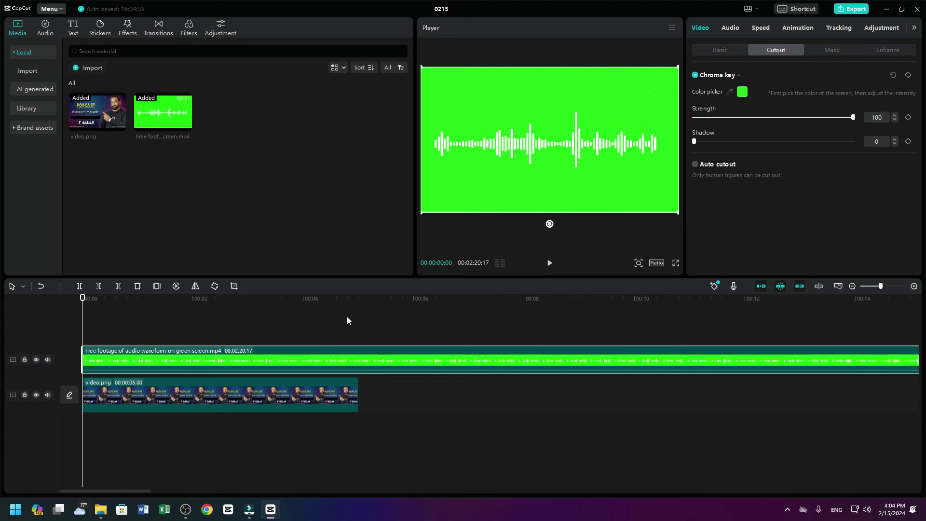
click(105, 323)
click(523, 166)
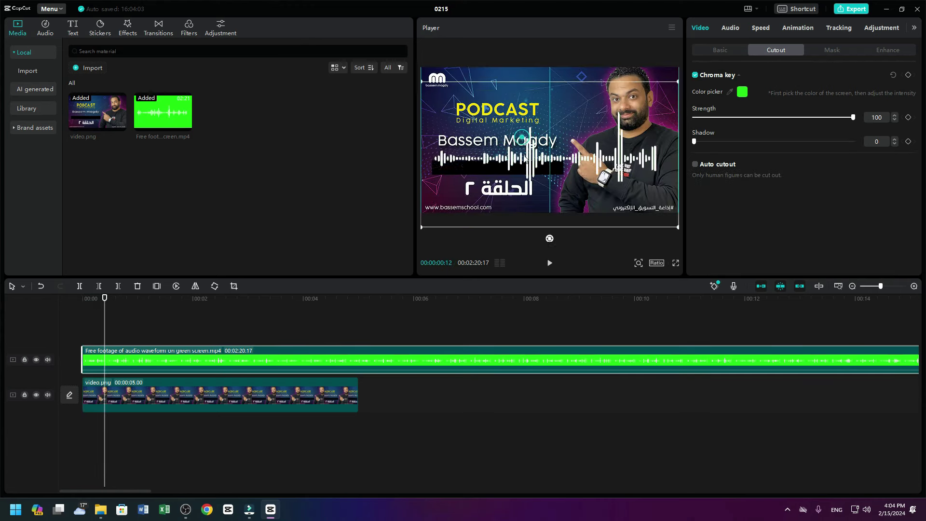
drag(675, 235, 607, 194)
drag(543, 166, 473, 168)
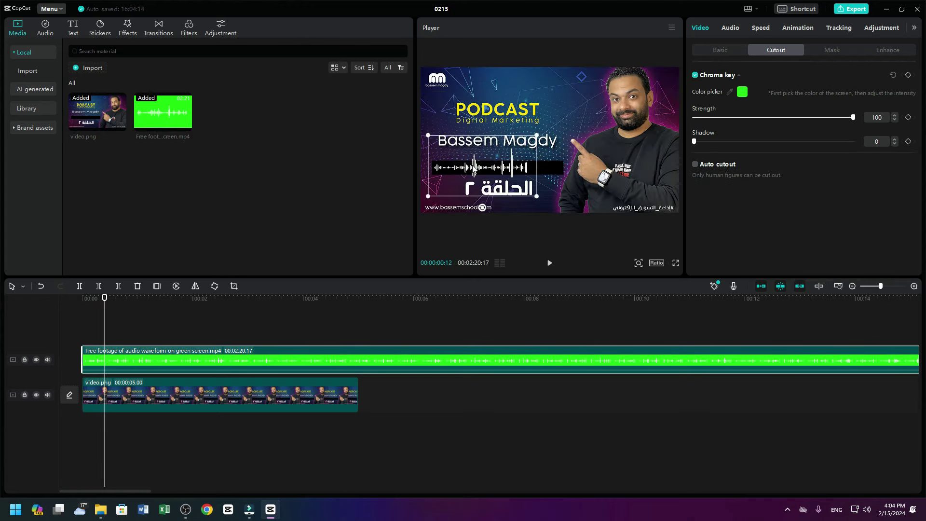
drag(537, 196, 534, 191)
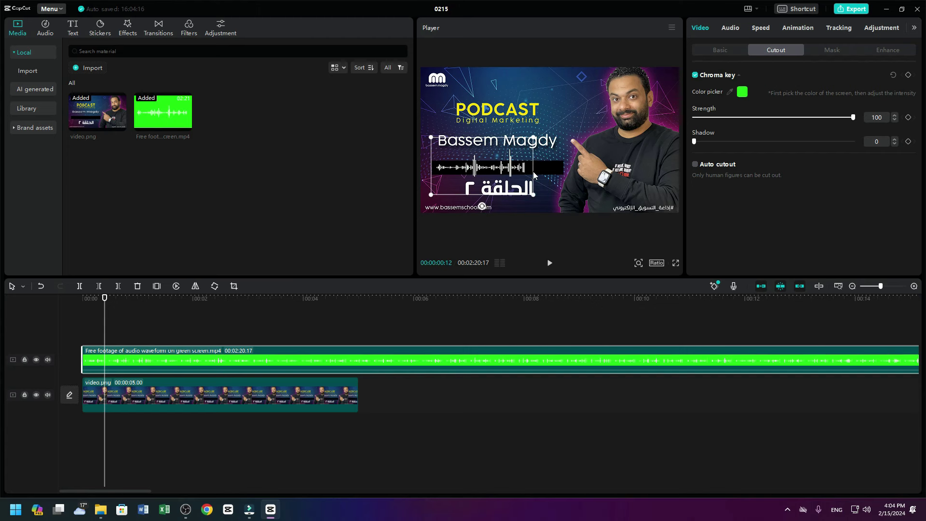
Extend the video.png clip to end with the waveform clip at 00:02:20.17
scroll(238, 398, down, 10)
drag(98, 396, 489, 412)
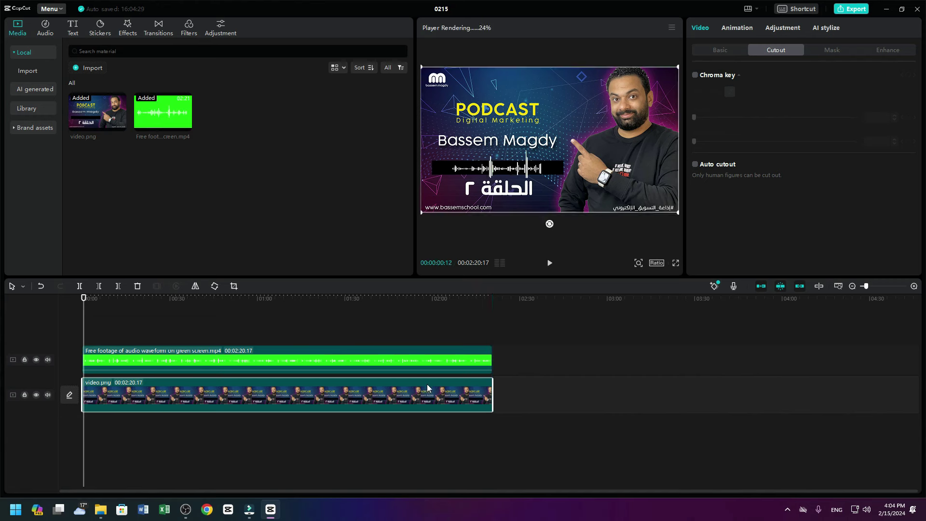
click(490, 360)
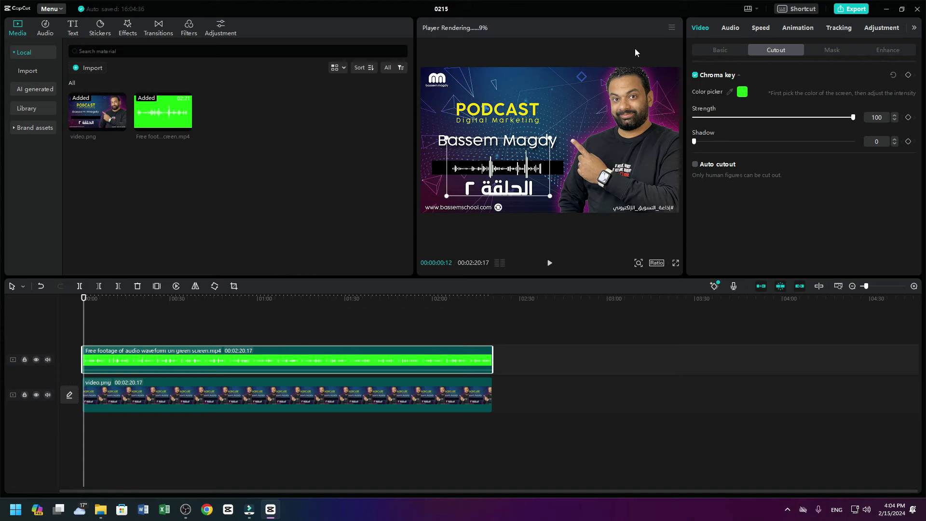
Export the podcast video with the Desktop as its destination folder
click(840, 10)
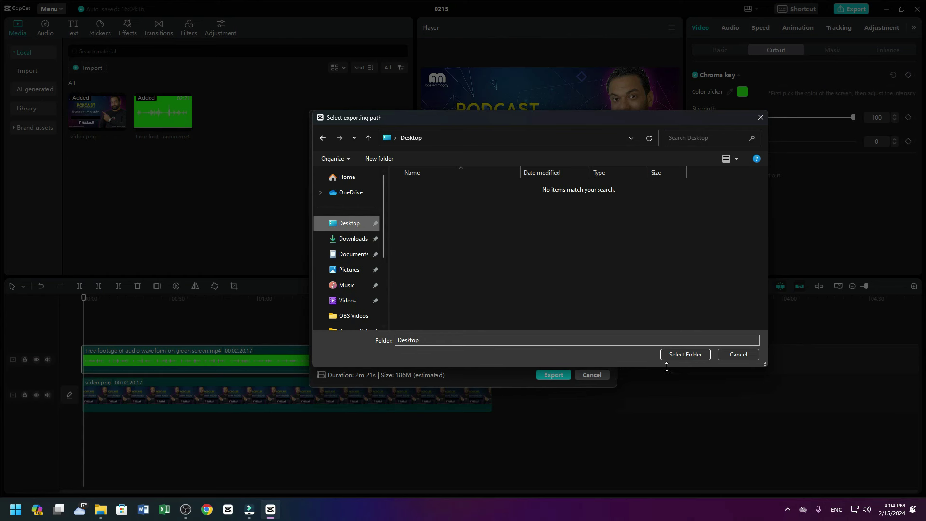
click(675, 355)
click(552, 375)
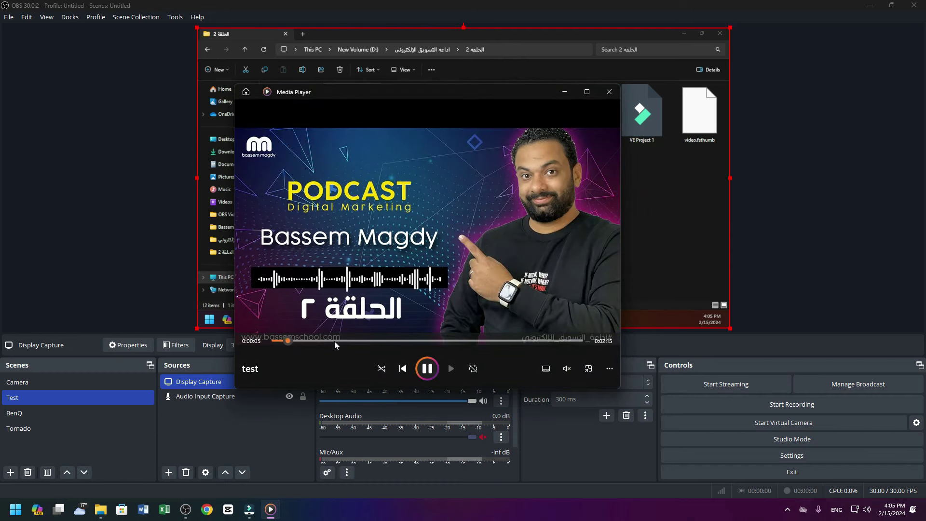
Review the test video at several points in Media Player, then view the Thumbnail image from the الحلقة 2 folder
drag(334, 341, 479, 340)
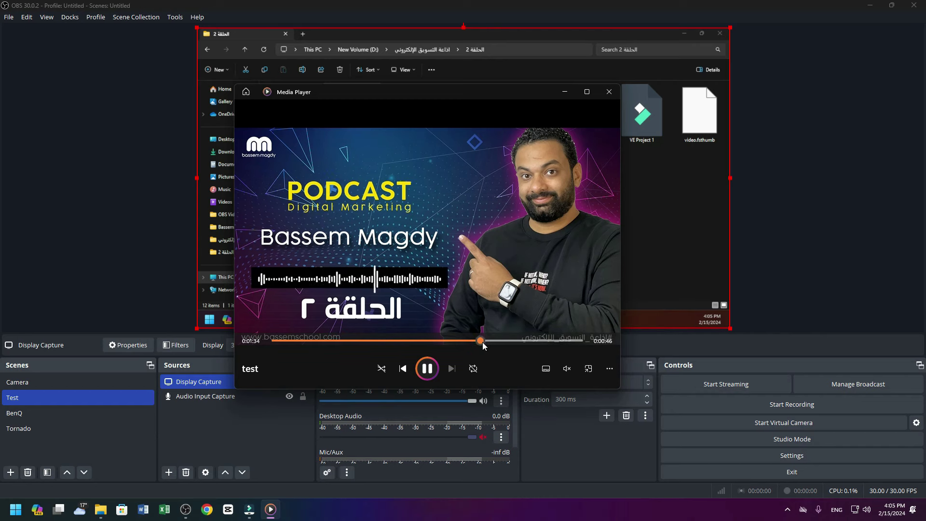
click(344, 340)
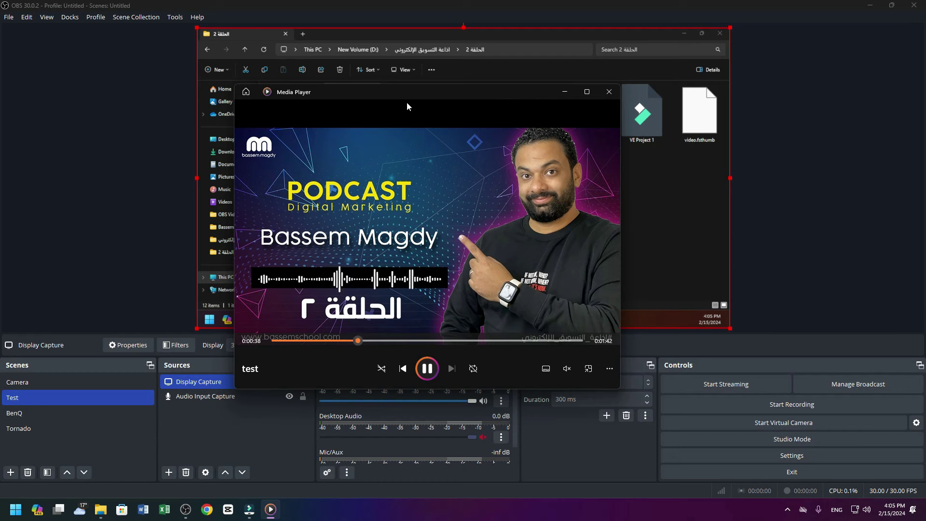
mouse_move(406, 103)
mouse_down()
mouse_move(487, 110)
mouse_move(373, 80)
mouse_move(401, 85)
mouse_up()
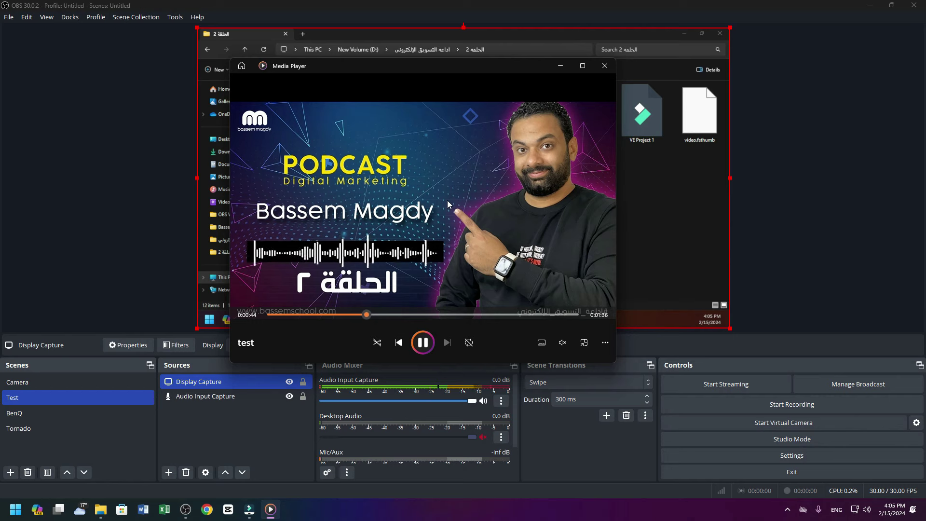
click(596, 69)
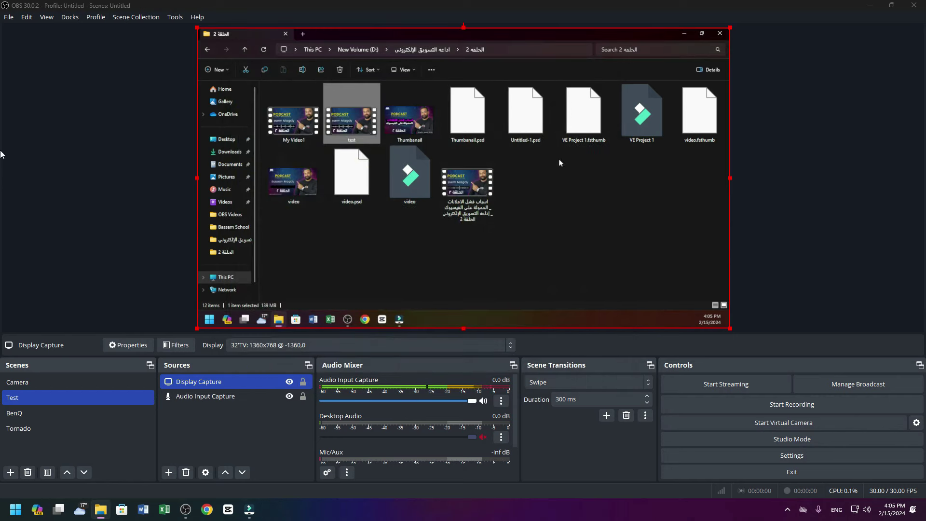
double_click(413, 123)
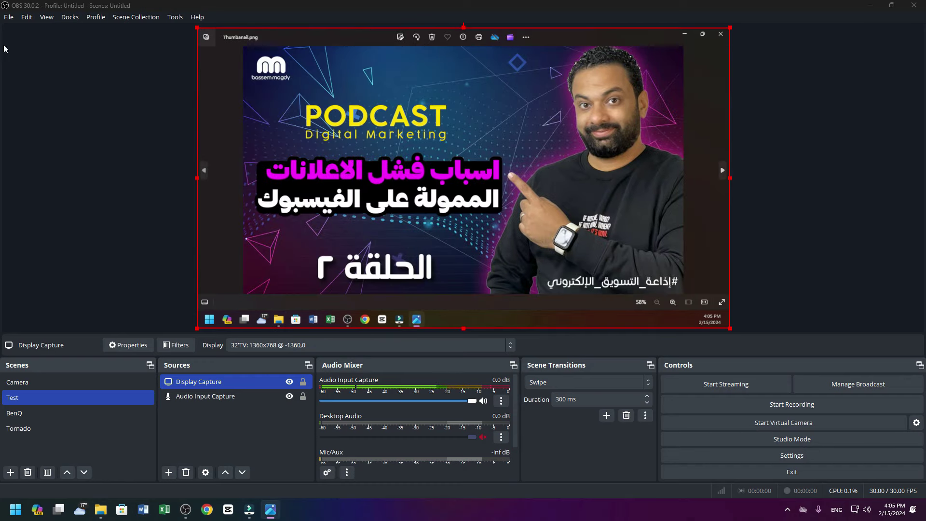
click(716, 36)
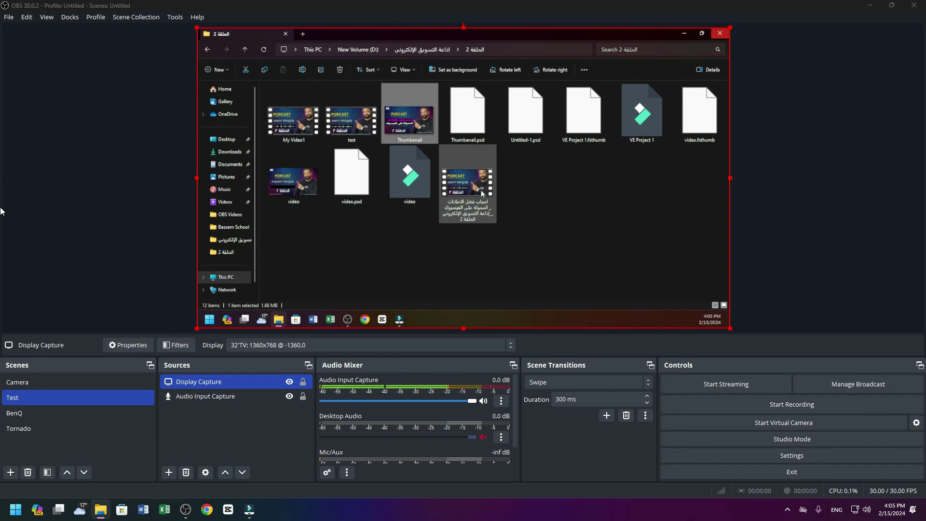